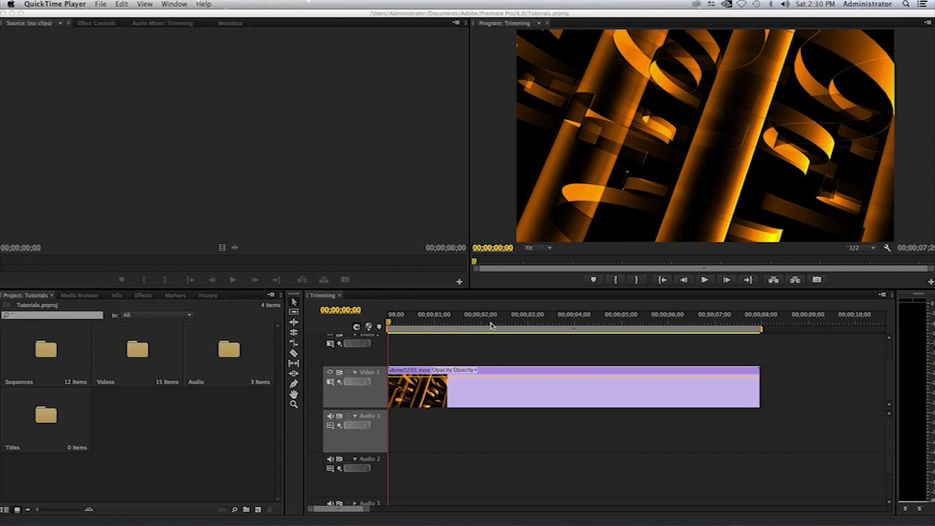
# Show the orange clip's Effect Controls beside the Effects panel and its Video Effects folders.
pyautogui.click(500, 390)
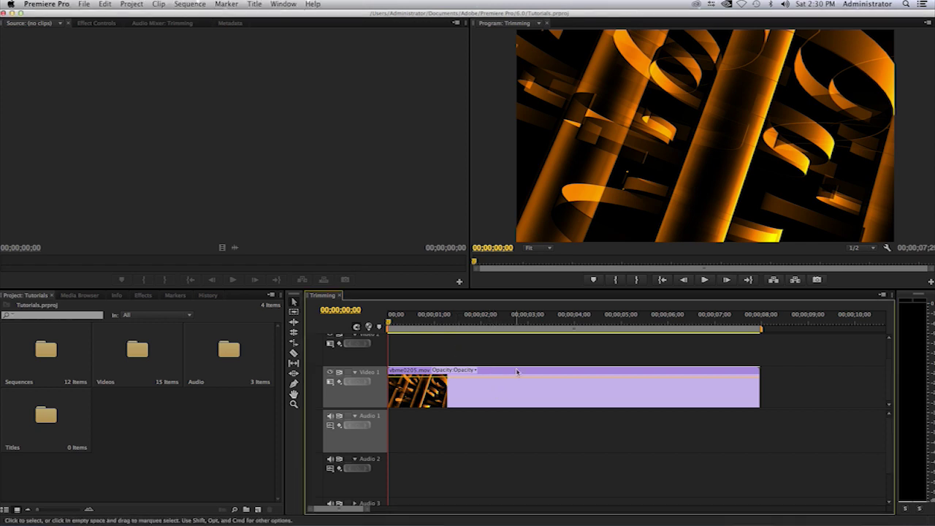
pyautogui.doubleClick(498, 392)
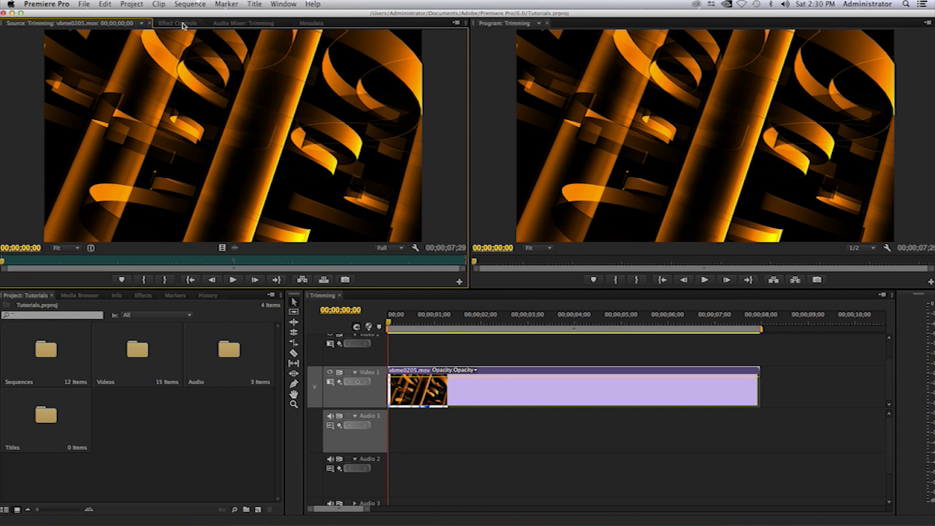
pyautogui.click(183, 24)
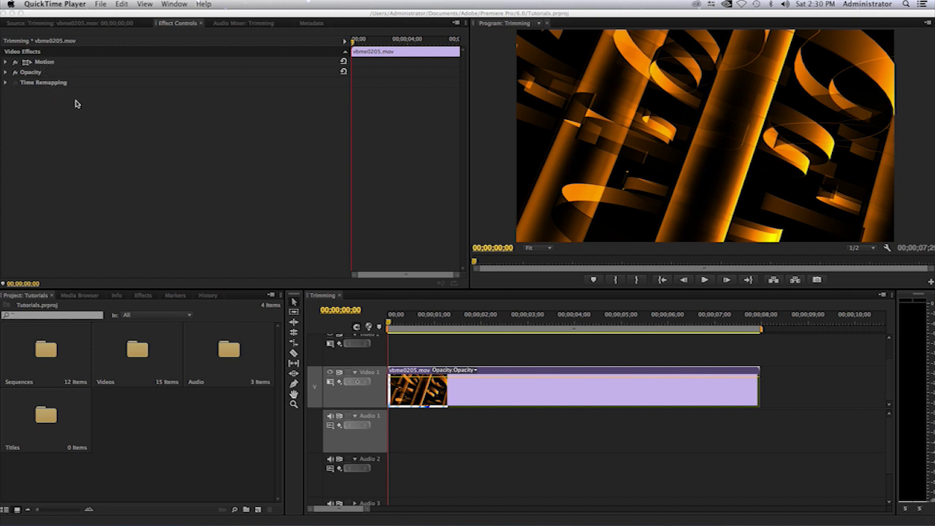
pyautogui.click(207, 414)
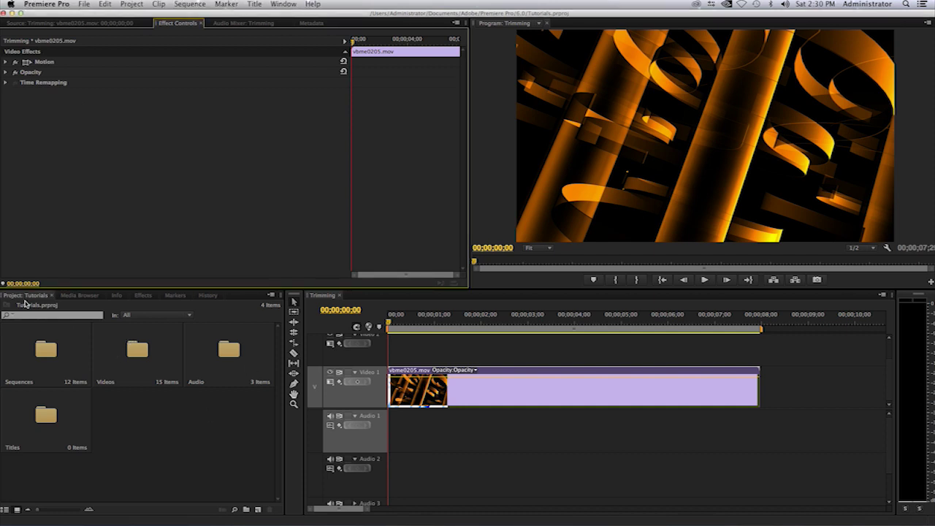
pyautogui.click(141, 296)
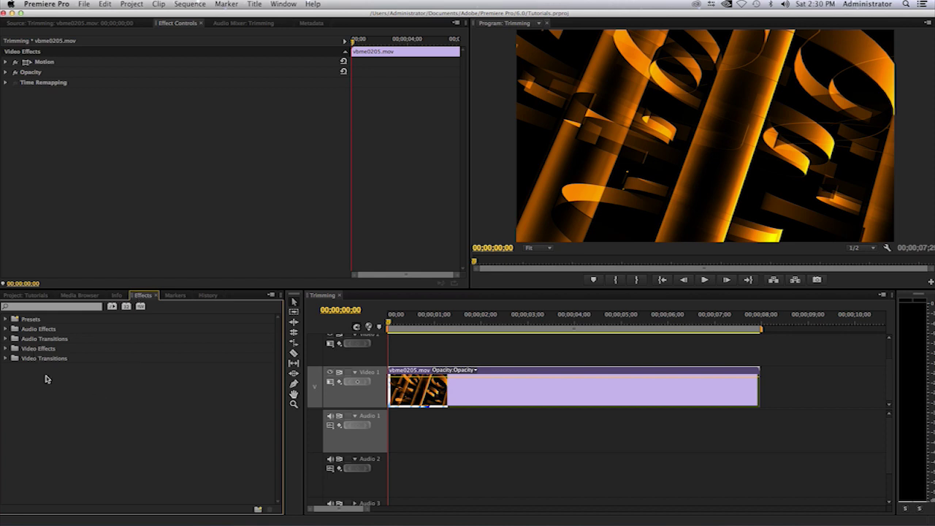
# Apply Video Effects > Transform > Crop to the orange clip in Effect Controls.
pyautogui.click(6, 348)
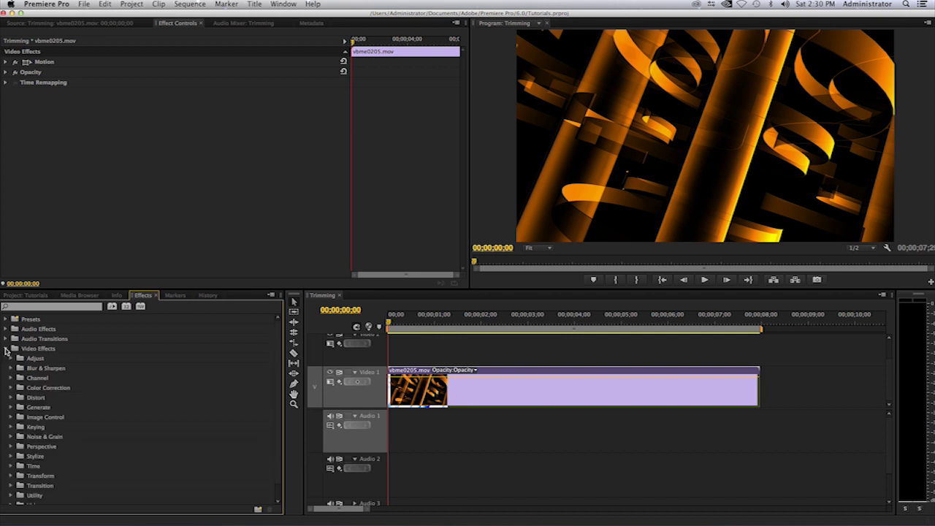
pyautogui.click(11, 477)
pyautogui.scroll(-3, 99, 481)
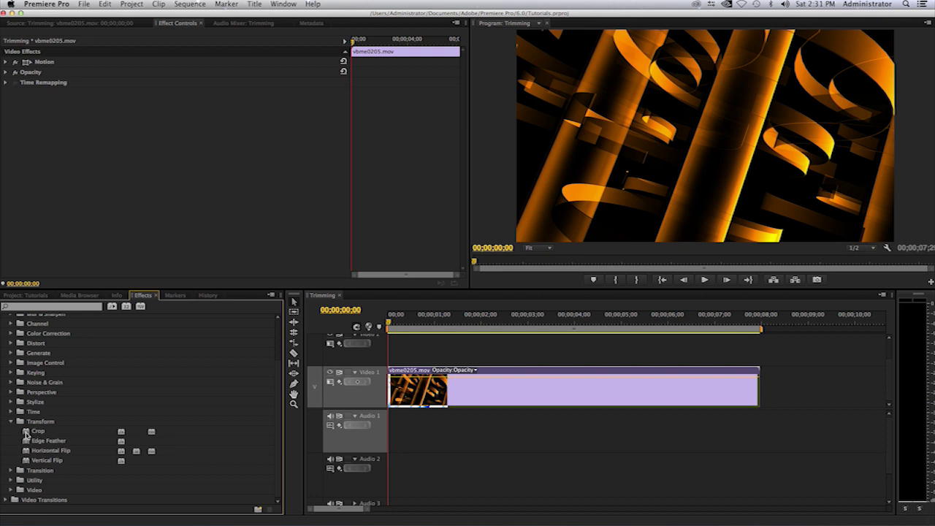
pyautogui.click(25, 432)
pyautogui.moveTo(25, 432); pyautogui.dragTo(96, 107)
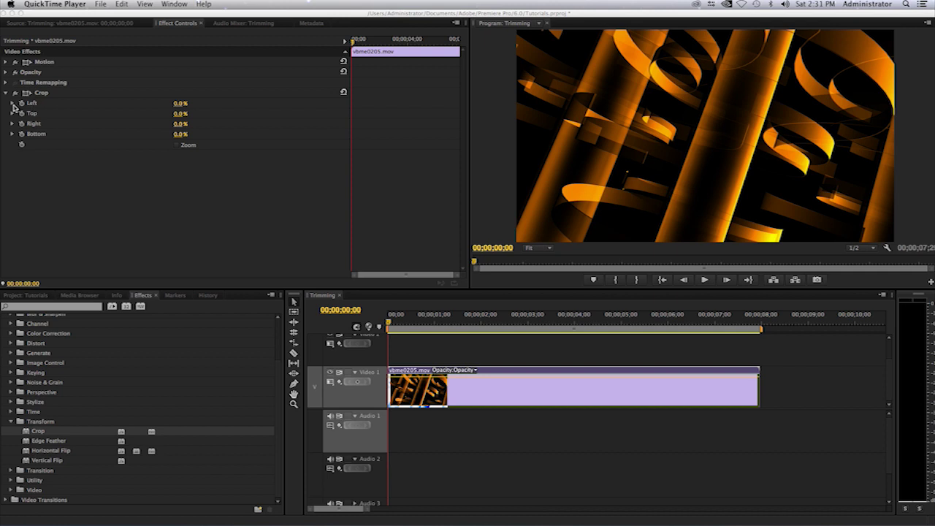
# Preview cropping from the left and top edges by scrubbing the Crop values.
pyautogui.click(178, 105)
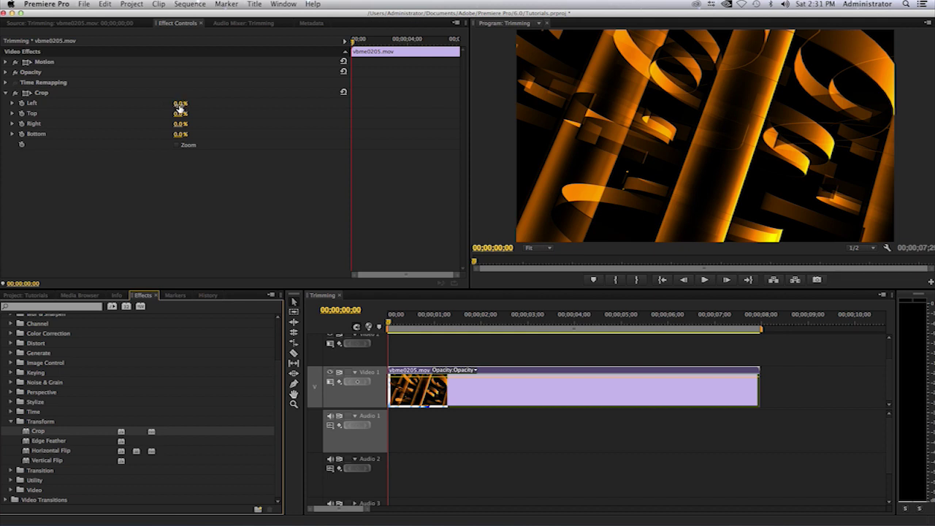
pyautogui.click(177, 107)
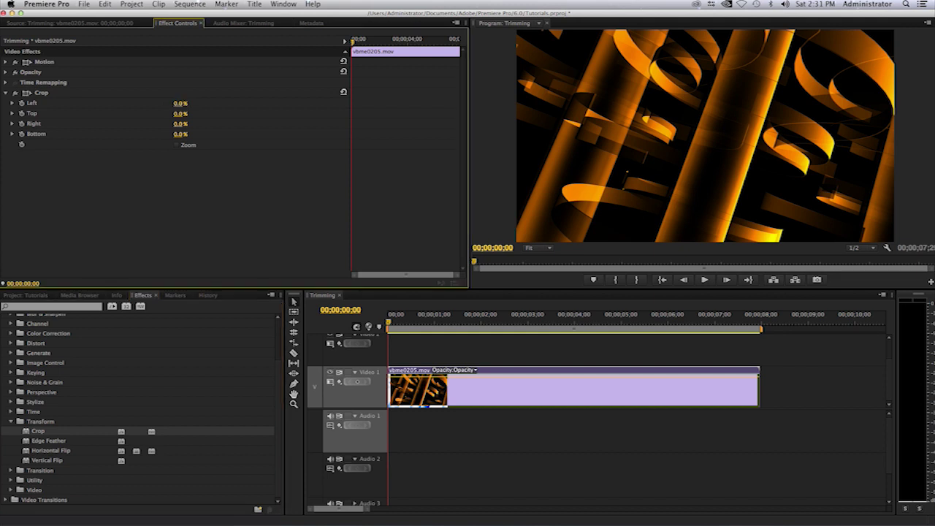
pyautogui.moveTo(177, 103)
pyautogui.mouseDown()
pyautogui.moveTo(217, 103)
pyautogui.moveTo(171, 103)
pyautogui.mouseUp()
pyautogui.moveTo(180, 113)
pyautogui.mouseDown()
pyautogui.moveTo(217, 126)
pyautogui.moveTo(181, 125)
pyautogui.mouseUp()
# Crop 25% off the right side, then reset all Crop values to 0.0%.
pyautogui.click(188, 127)
pyautogui.write('25')
pyautogui.press('Return')
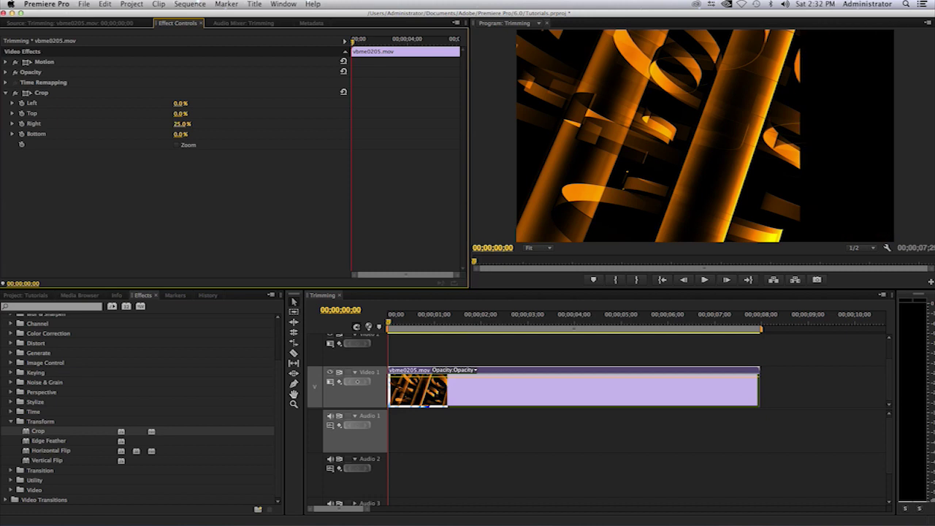
pyautogui.click(343, 93)
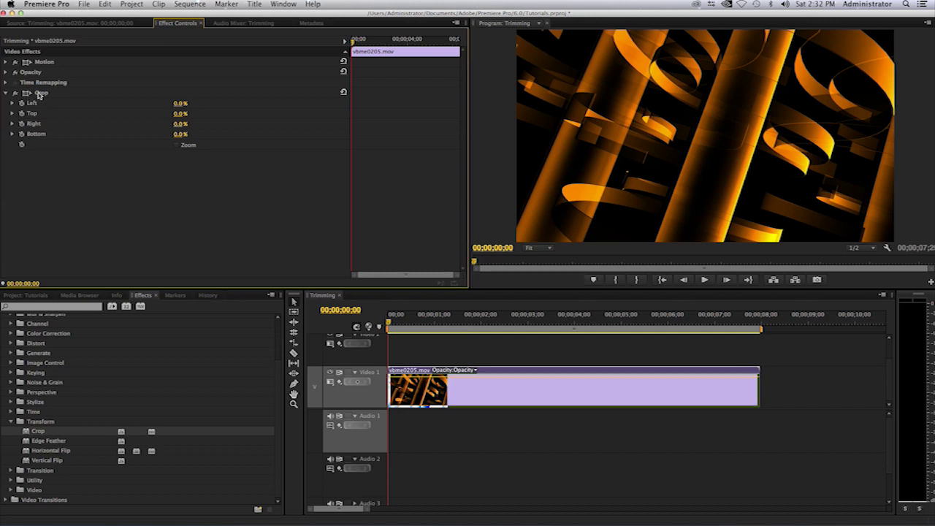
# Select the Crop effect and drag the frame's left edge in to a 42.2% left crop.
pyautogui.click(40, 95)
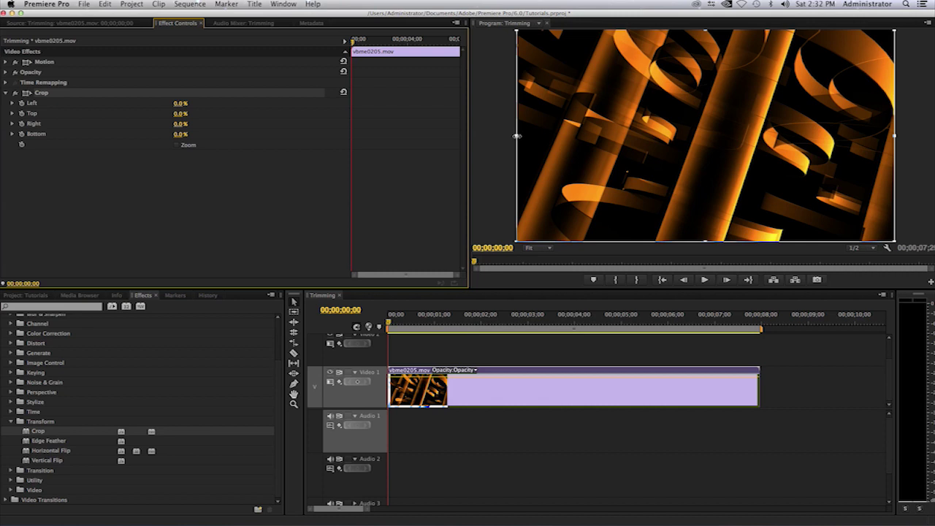
pyautogui.moveTo(517, 136); pyautogui.dragTo(677, 149)
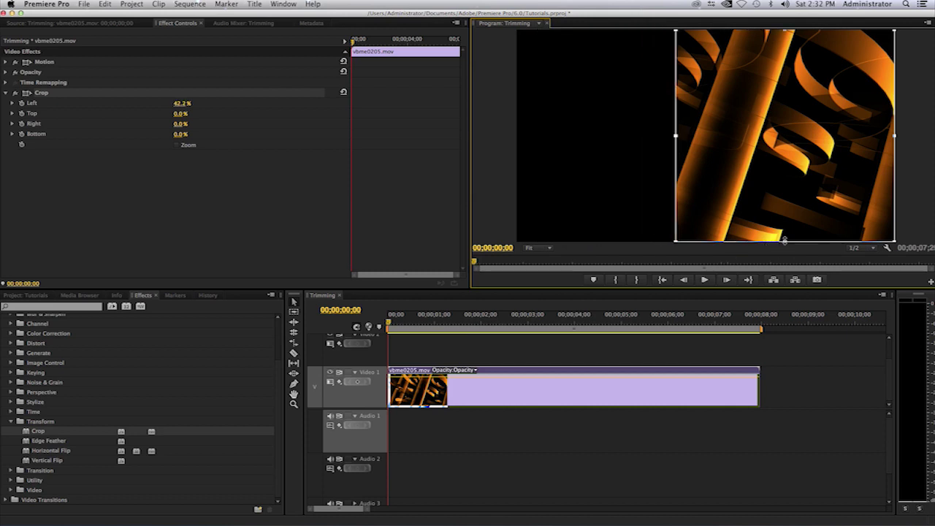
# Drag the crop handles and box to Left 19.9%, Top 17.5%, Right 22.3%, Bottom 18.7%.
pyautogui.moveTo(785, 241); pyautogui.dragTo(789, 165)
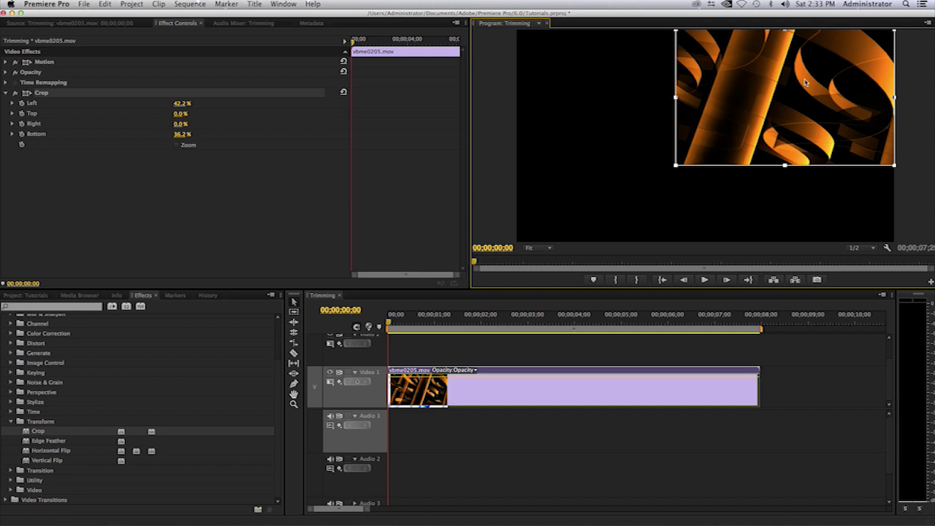
pyautogui.moveTo(805, 82); pyautogui.dragTo(721, 120)
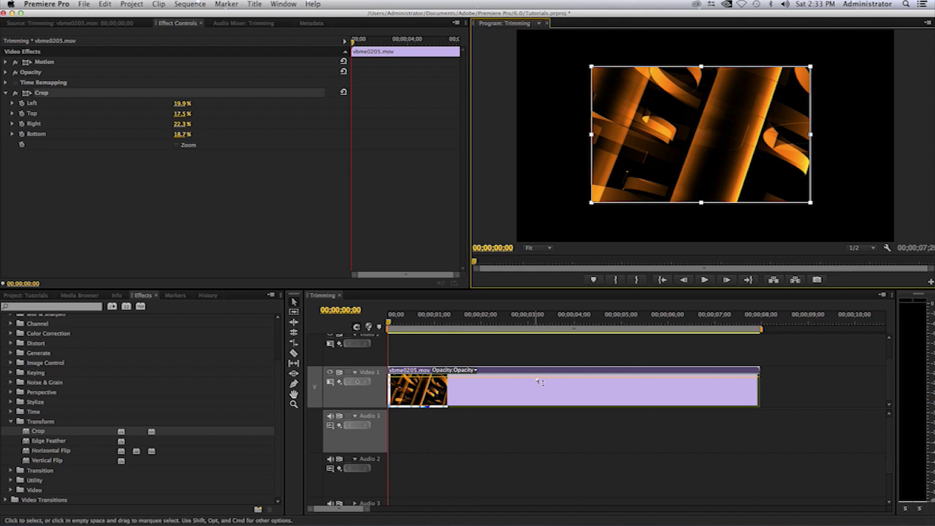
# Scrub and play the sequence to preview the cropped orange clip.
pyautogui.click(538, 349)
pyautogui.moveTo(538, 326); pyautogui.dragTo(593, 337)
pyautogui.press('space')
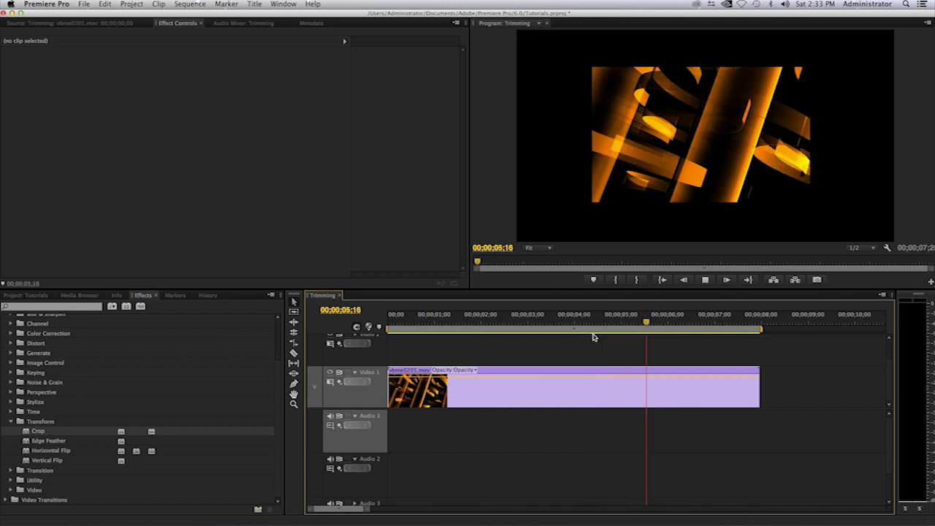
pyautogui.press('space')
pyautogui.click(497, 329)
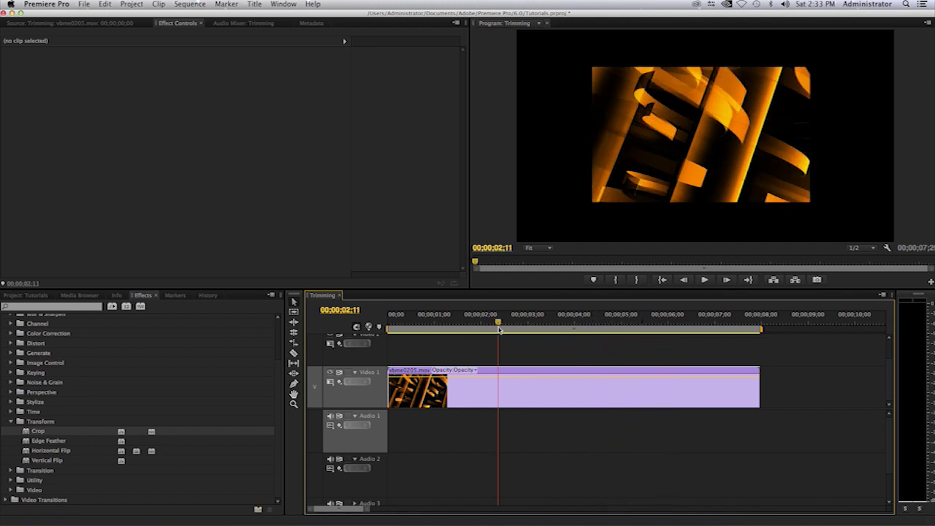
pyautogui.press('space')
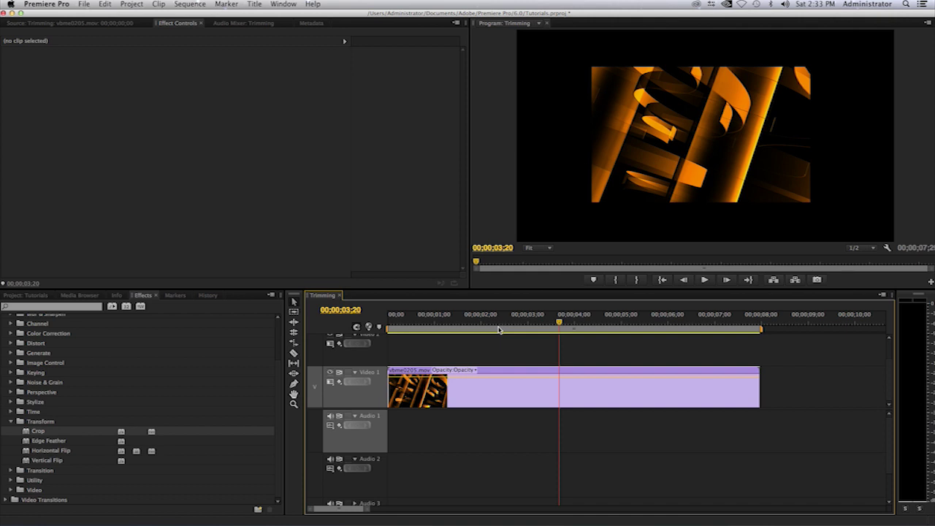
# Park the playhead at 00;00;03;23 and open vbme0205.mov in the Source monitor.
pyautogui.click(560, 322)
pyautogui.moveTo(559, 322)
pyautogui.mouseDown()
pyautogui.moveTo(533, 322)
pyautogui.moveTo(563, 322)
pyautogui.mouseUp()
pyautogui.doubleClick(589, 397)
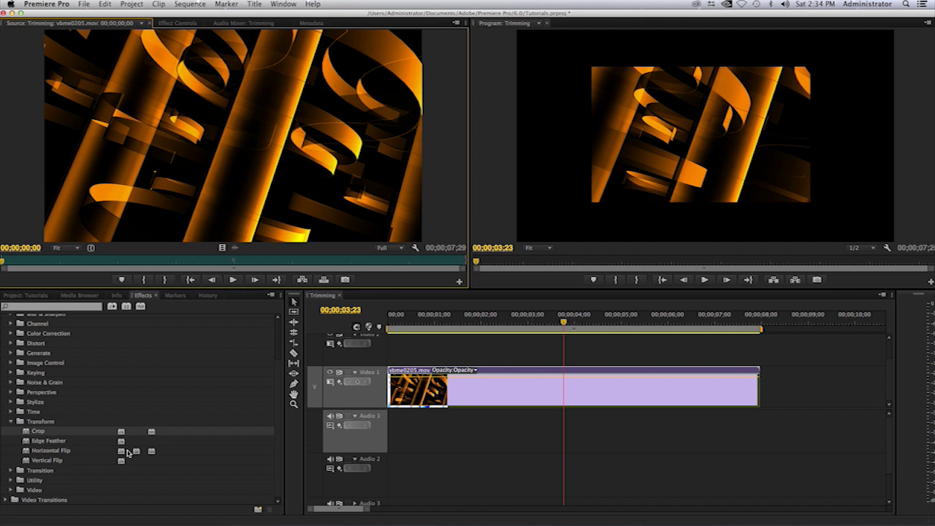
# Apply Edge Feather to the Video 1 clip and view it under Crop in Effect Controls.
pyautogui.click(24, 441)
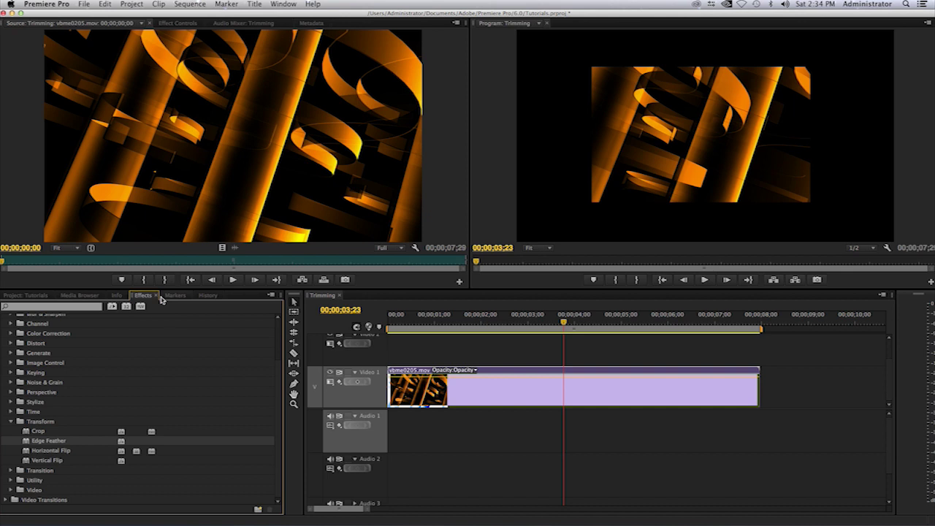
pyautogui.moveTo(24, 442); pyautogui.dragTo(472, 395)
pyautogui.click(179, 24)
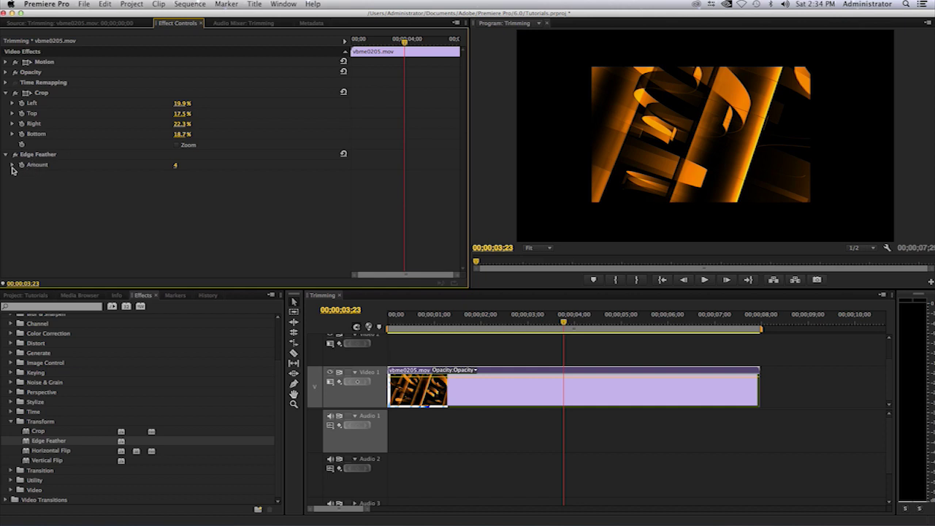
# Set the Edge Feather Amount to 100, testing the slider before and after.
pyautogui.click(12, 166)
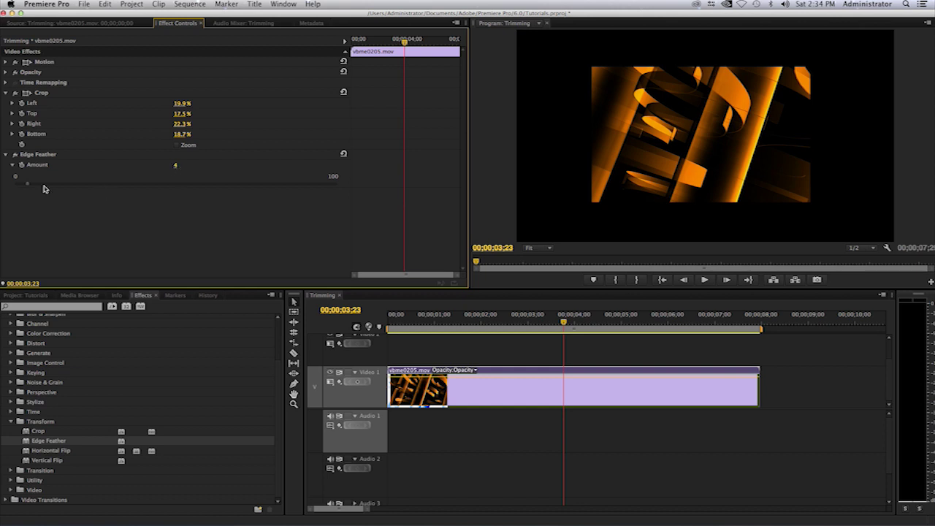
pyautogui.moveTo(28, 187); pyautogui.dragTo(107, 186)
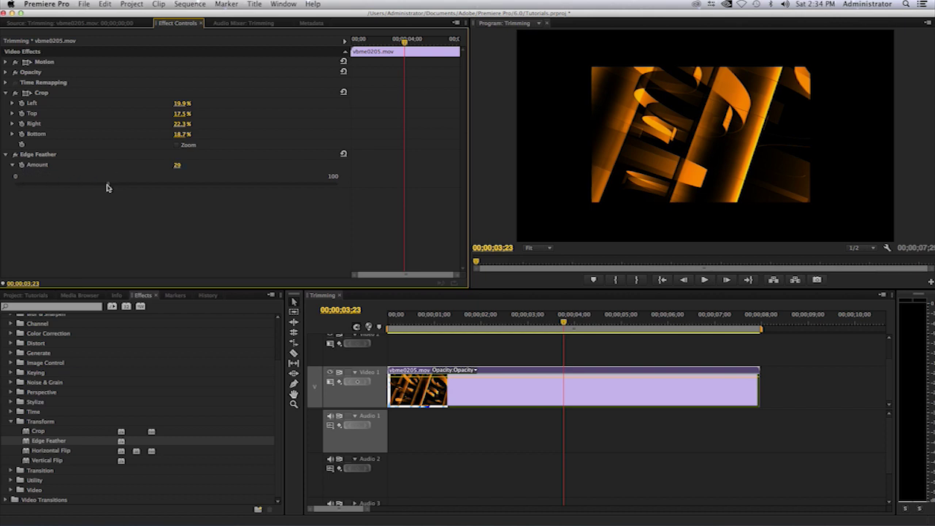
pyautogui.click(178, 166)
pyautogui.write('100')
pyautogui.press('Return')
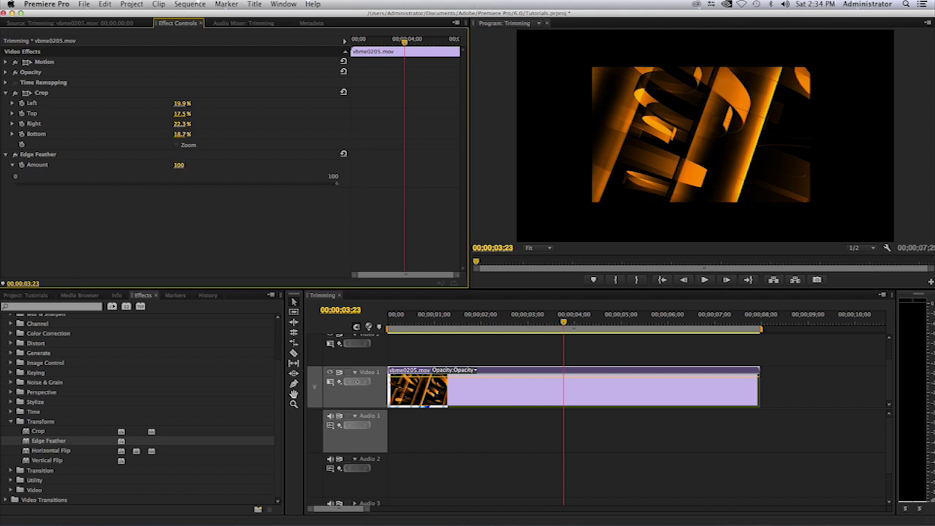
pyautogui.moveTo(47, 182); pyautogui.dragTo(365, 190)
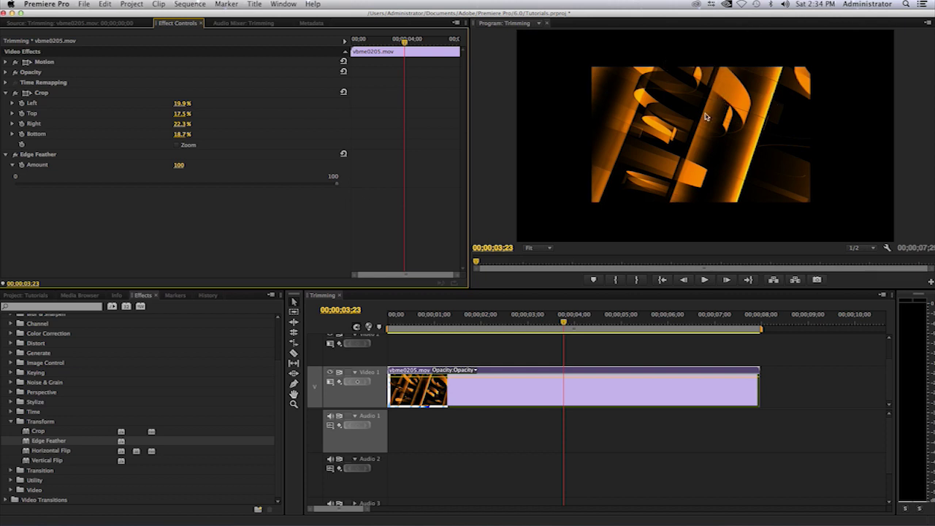
# Toggle Crop's Zoom option on and off, leaving it unchecked with the black border.
pyautogui.click(177, 145)
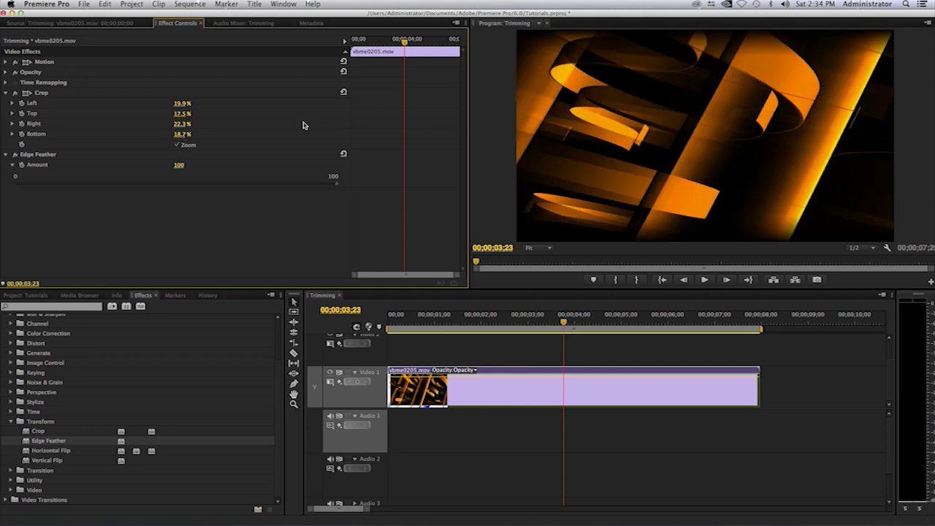
pyautogui.click(177, 146)
pyautogui.click(177, 145)
pyautogui.click(176, 144)
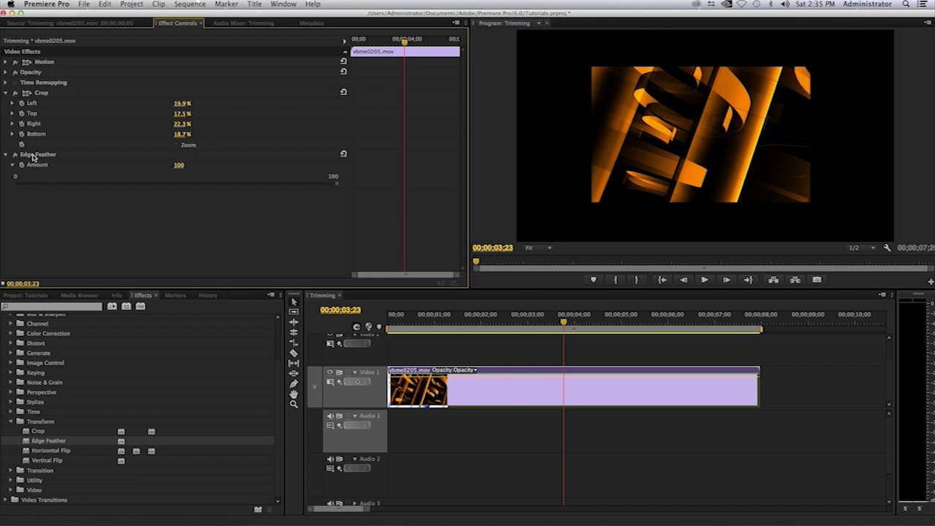
# Lower Edge Feather Amount to 2, keeping Edge Feather below Crop, at frame 00;00;02;14.
pyautogui.moveTo(34, 155); pyautogui.dragTo(38, 85)
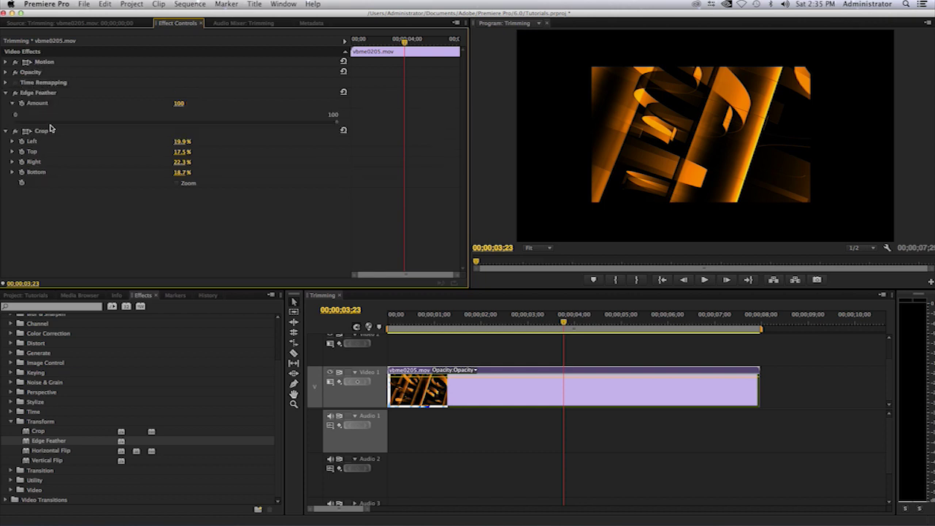
pyautogui.moveTo(89, 121); pyautogui.dragTo(260, 123)
pyautogui.moveTo(190, 125); pyautogui.dragTo(19, 130)
pyautogui.moveTo(39, 94); pyautogui.dragTo(32, 190)
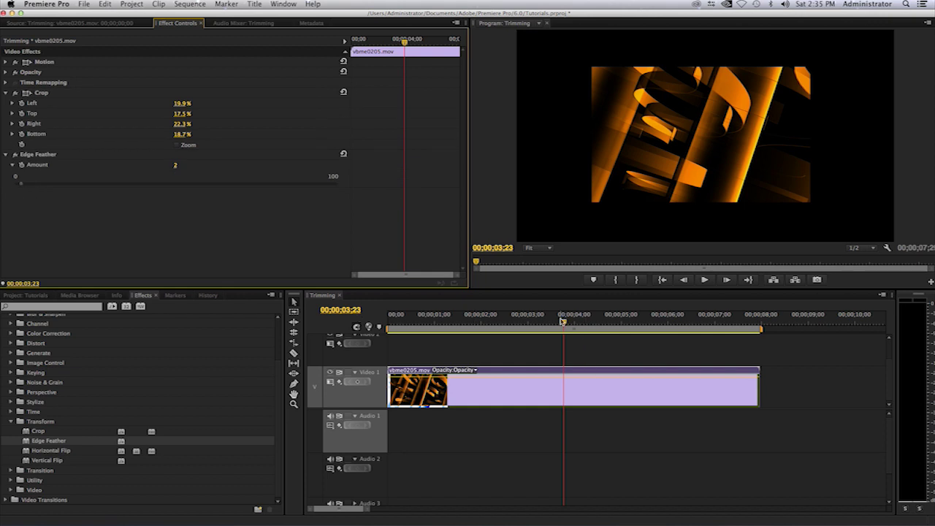
pyautogui.moveTo(564, 321); pyautogui.dragTo(503, 323)
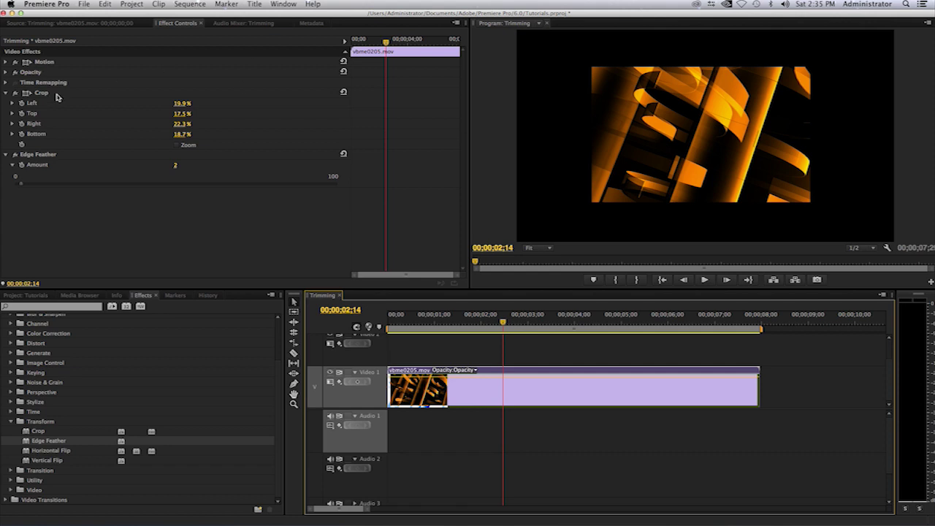
pyautogui.click(6, 63)
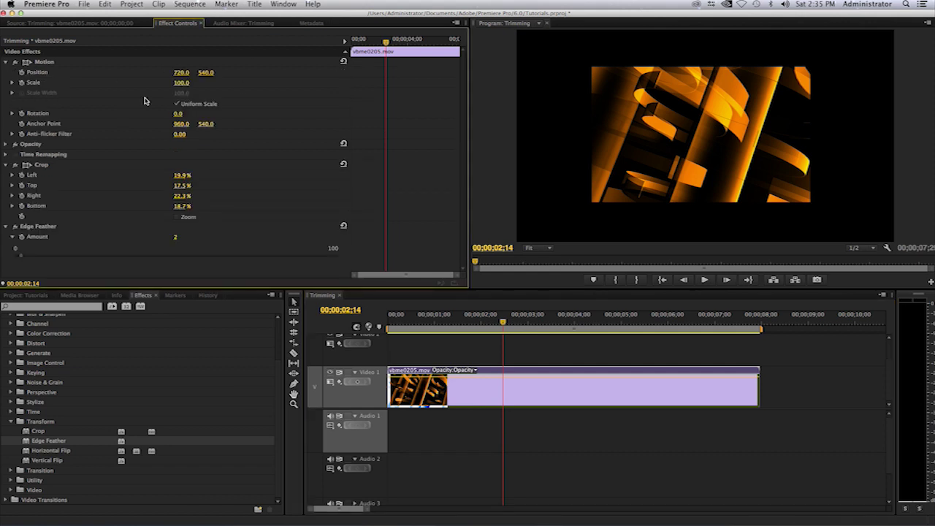
# Scale the clip to 52 and drag the crop to Left 13.2%, Top 8.9%, Right 6.7%, Bottom 9.8%.
pyautogui.moveTo(180, 82); pyautogui.dragTo(146, 82)
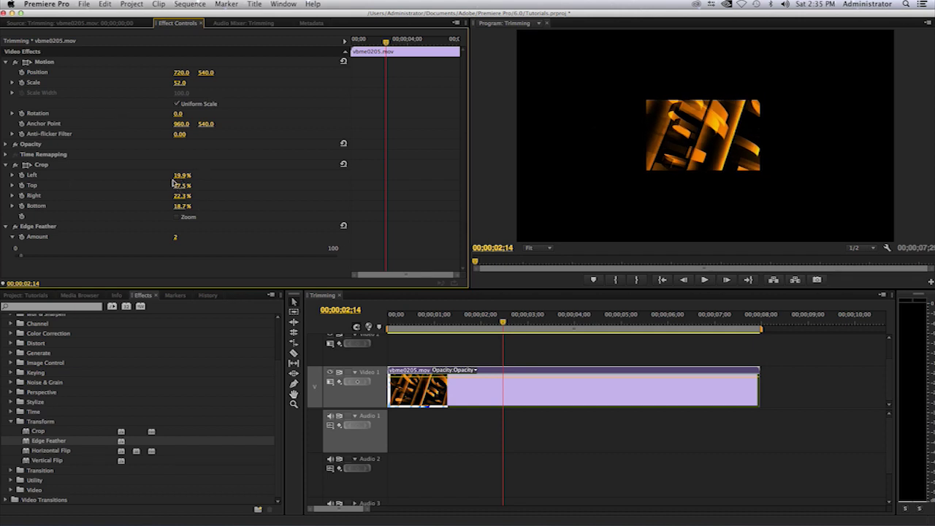
pyautogui.click(42, 165)
pyautogui.moveTo(762, 99); pyautogui.dragTo(833, 64)
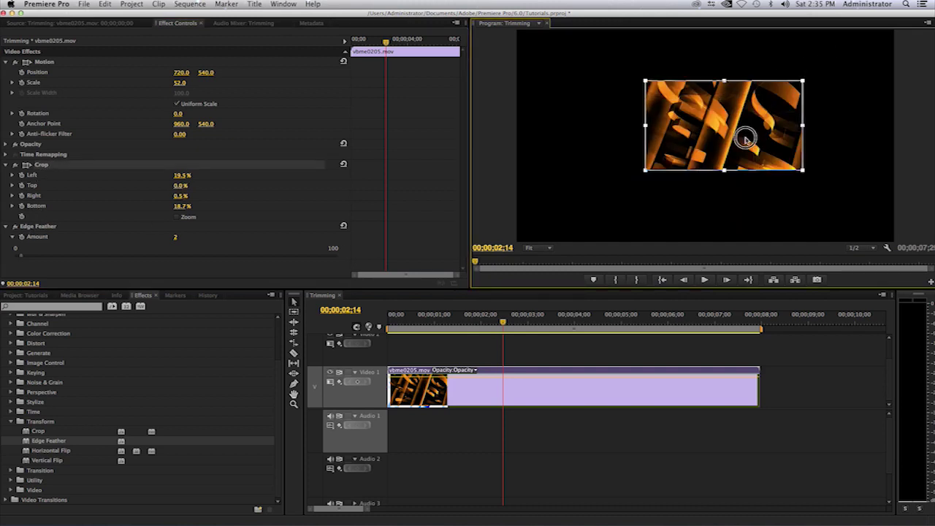
pyautogui.moveTo(746, 138)
pyautogui.mouseDown()
pyautogui.moveTo(713, 156)
pyautogui.moveTo(734, 149)
pyautogui.mouseUp()
pyautogui.moveTo(497, 330); pyautogui.dragTo(553, 333)
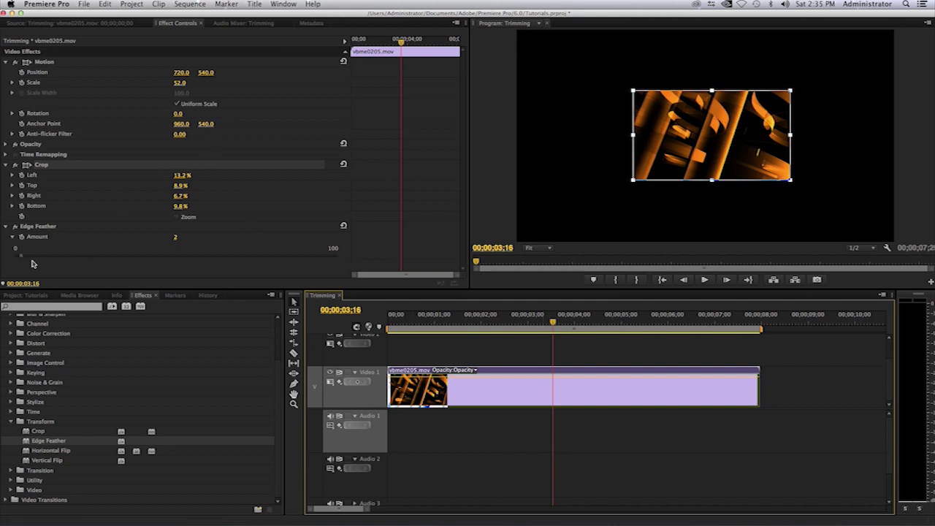
# Set the orange clip's Edge Feather Amount to 92, then preview the softened edges in the Program monitor.
pyautogui.moveTo(31, 258); pyautogui.dragTo(310, 241)
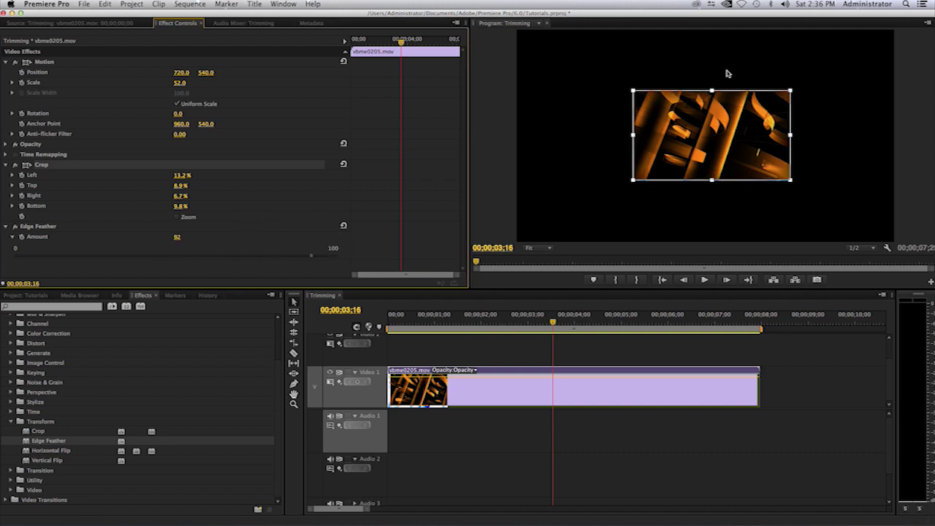
pyautogui.click(661, 197)
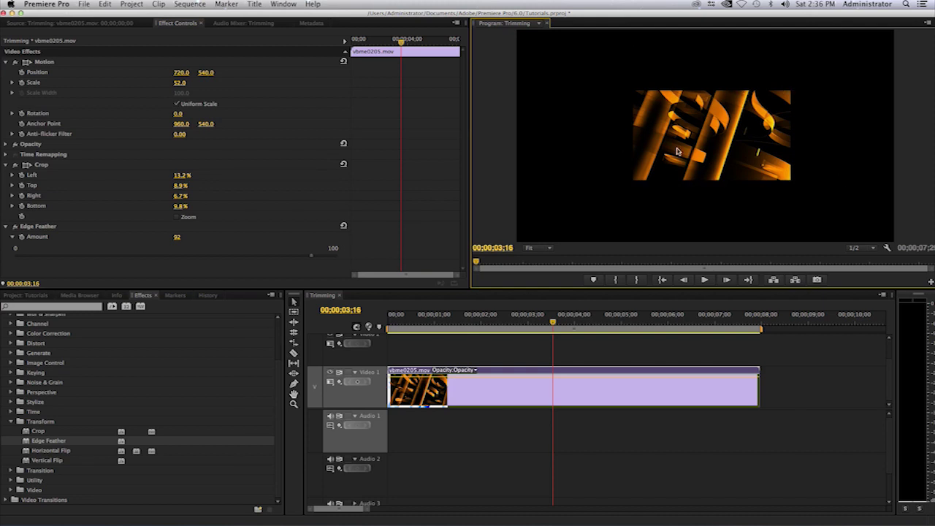
pyautogui.moveTo(552, 322); pyautogui.dragTo(479, 333)
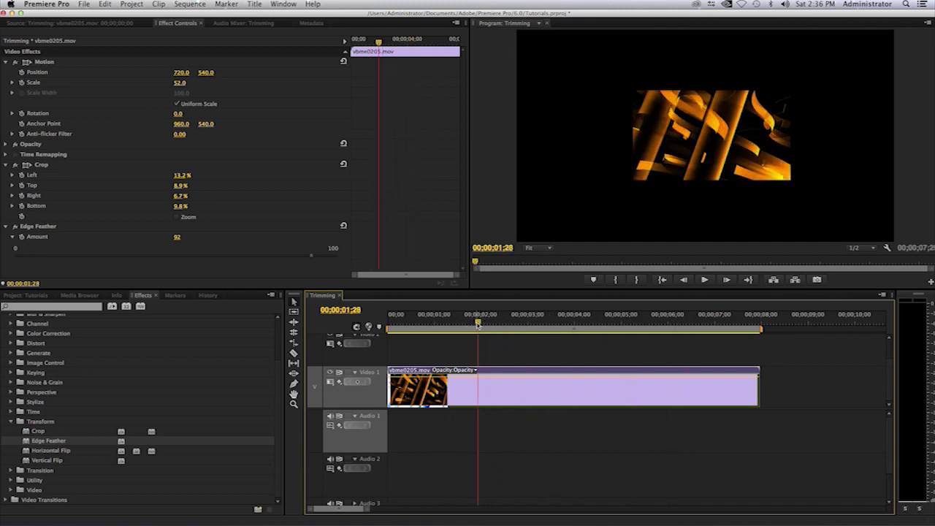